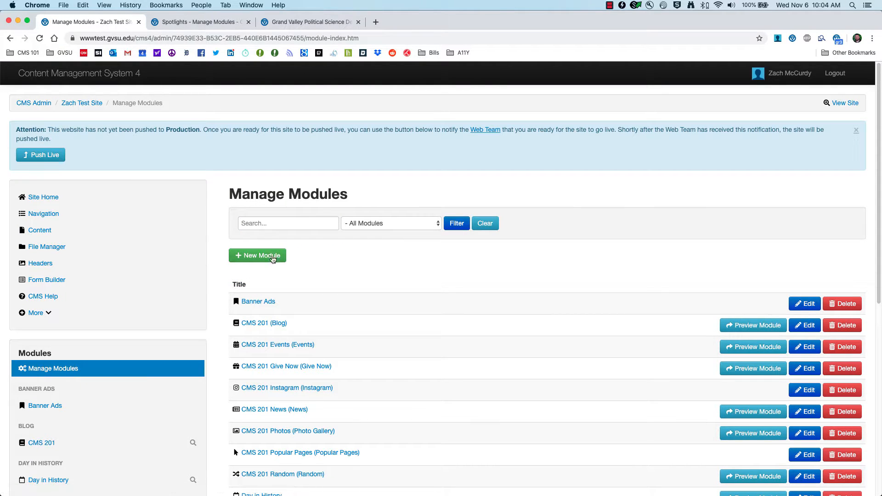
# Create a new Spotlights module with the alias title CMS 201 Spotlights, shown in the administrator navigation.
pyautogui.click(273, 260)
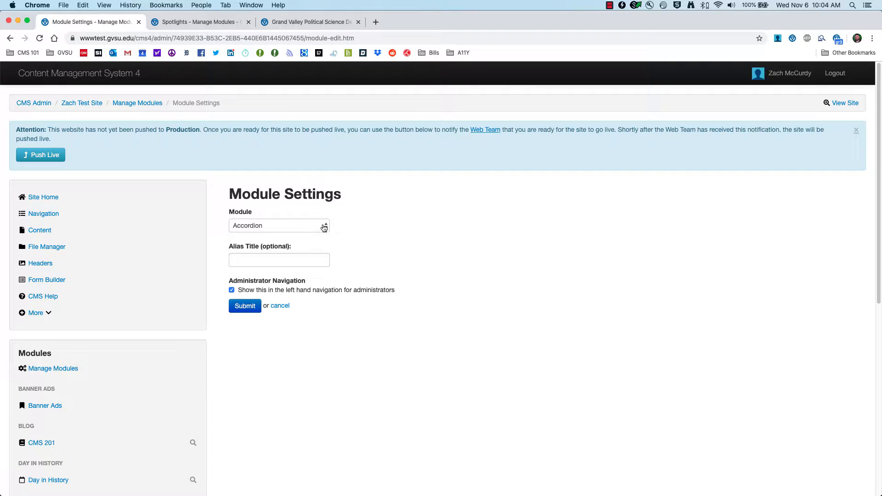
pyautogui.click(322, 227)
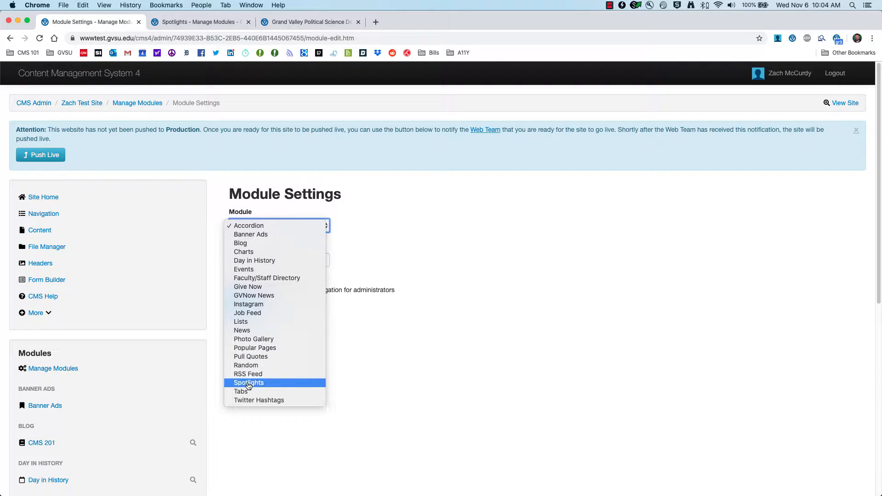
pyautogui.click(264, 383)
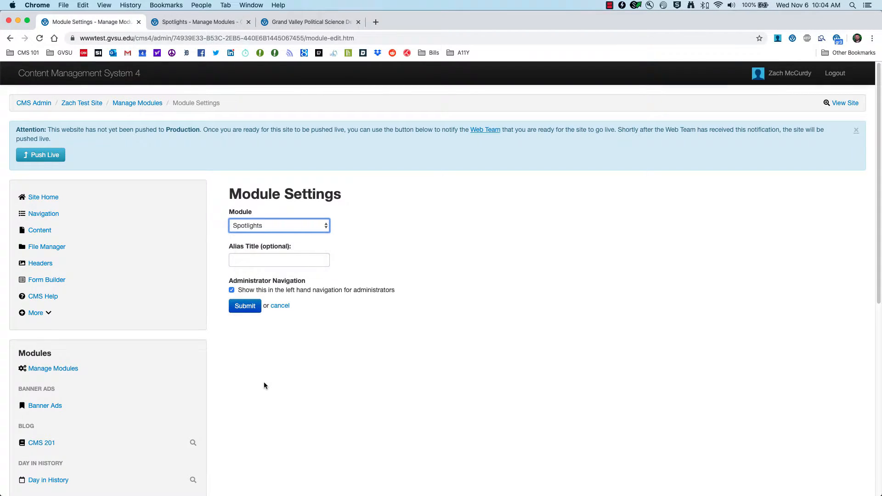
pyautogui.click(276, 259)
pyautogui.write('CMS 20')
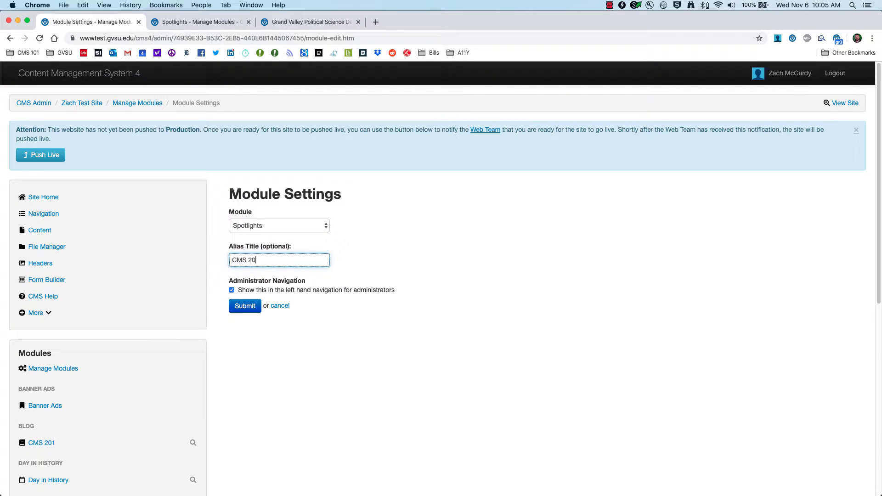
pyautogui.write('1 Spotlights')
pyautogui.click(244, 307)
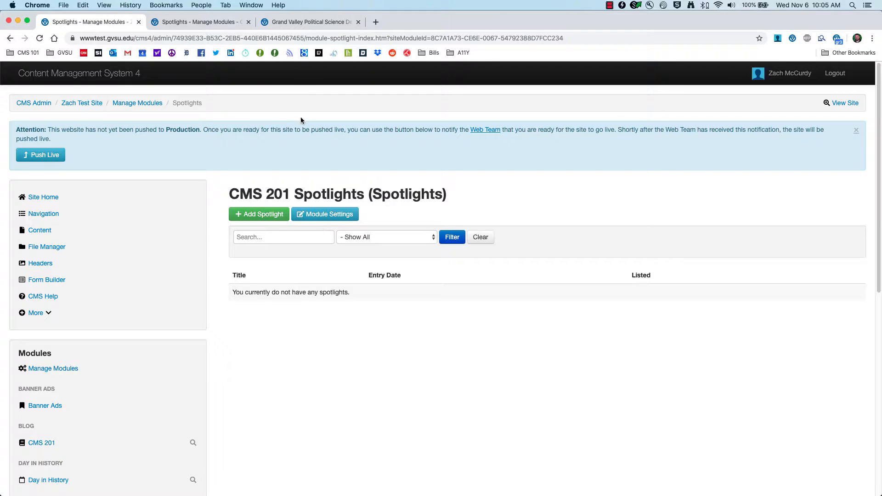
# Examine the Spotlights section on the Grand Valley Political Science Department homepage and its full spotlight listing.
pyautogui.click(298, 21)
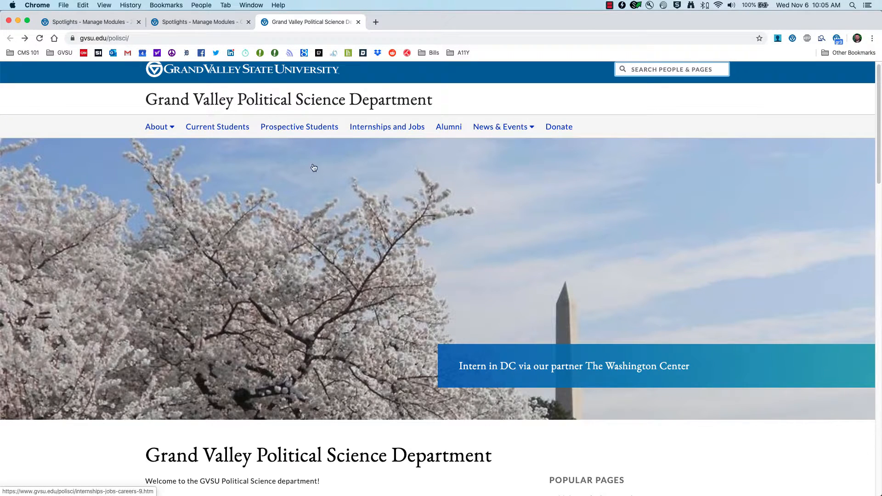
pyautogui.scroll(-10, 314, 192)
pyautogui.scroll(-1, 316, 189)
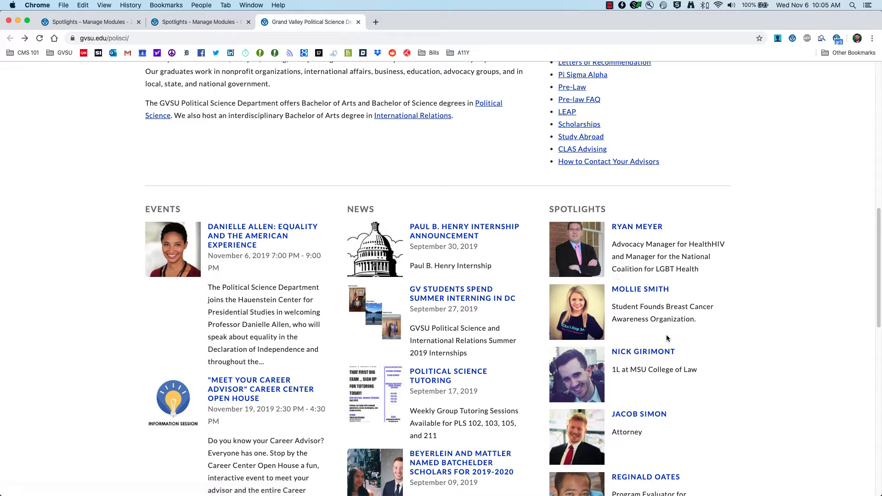
pyautogui.scroll(-3, 669, 334)
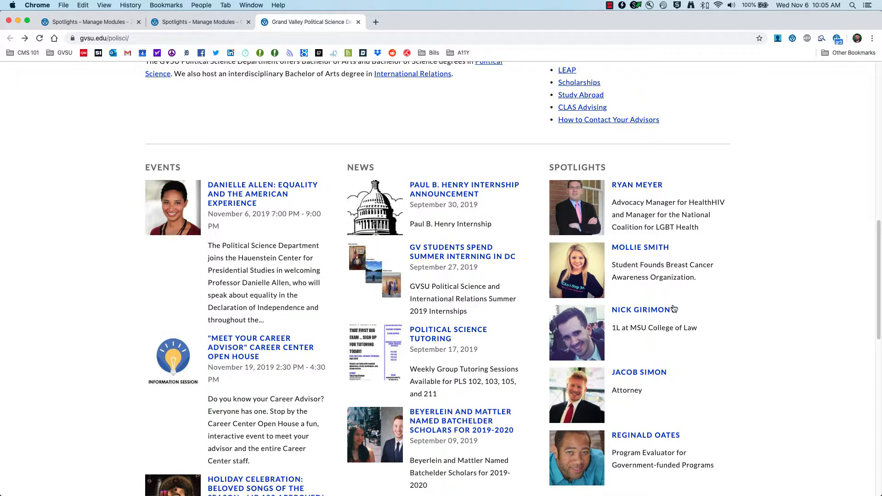
pyautogui.scroll(-5, 674, 306)
pyautogui.scroll(2, 675, 303)
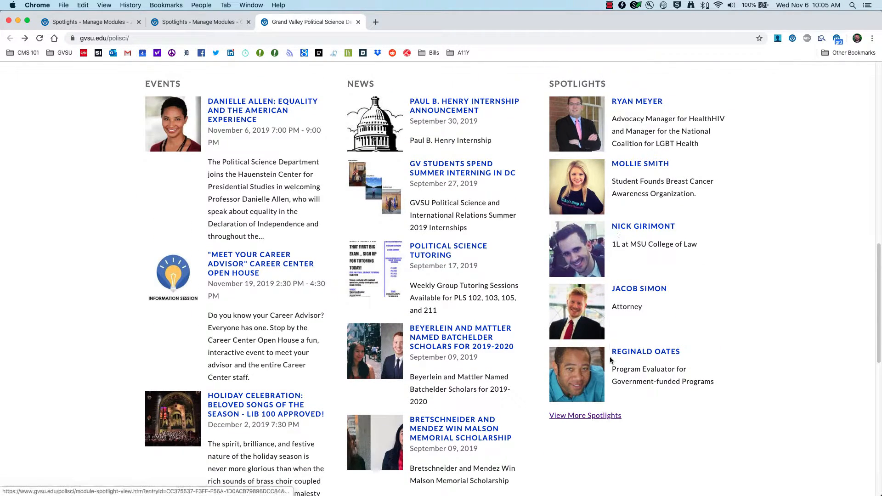
pyautogui.click(586, 420)
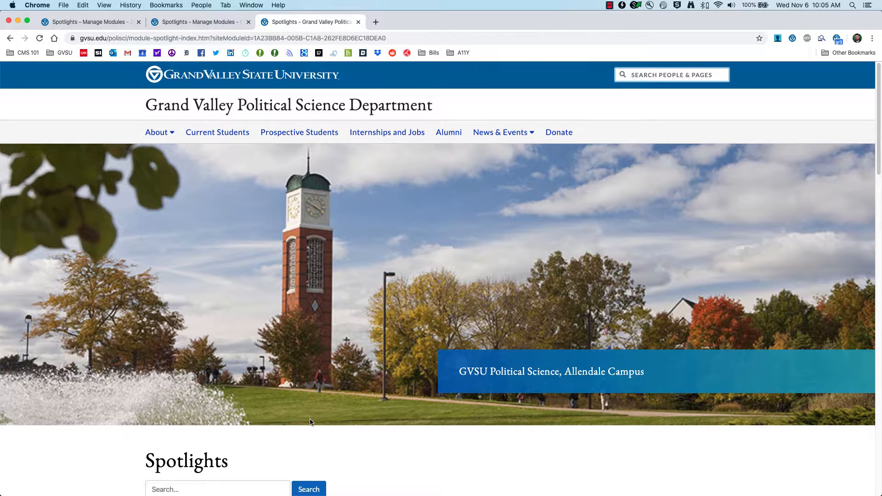
pyautogui.scroll(-5, 317, 422)
pyautogui.scroll(-10, 317, 421)
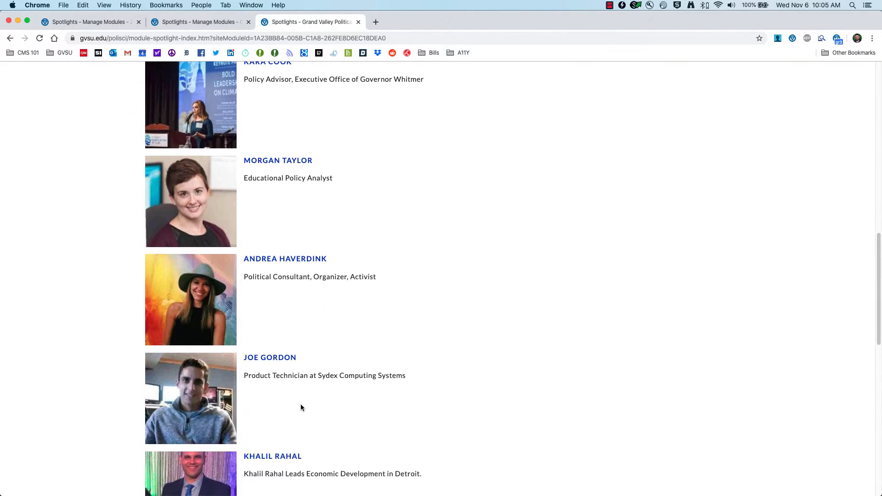
pyautogui.scroll(-5, 303, 408)
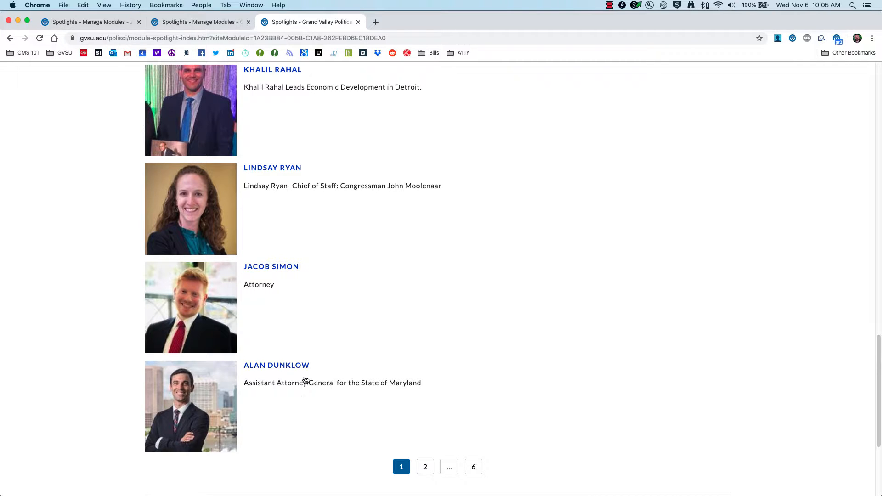
pyautogui.scroll(20, 304, 381)
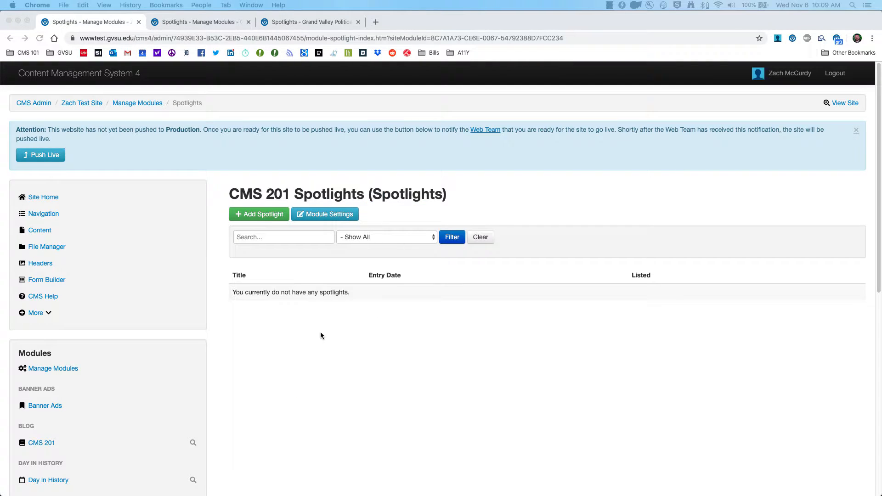
# Start a new spotlight entry in the CMS 201 Spotlights module.
pyautogui.click(290, 256)
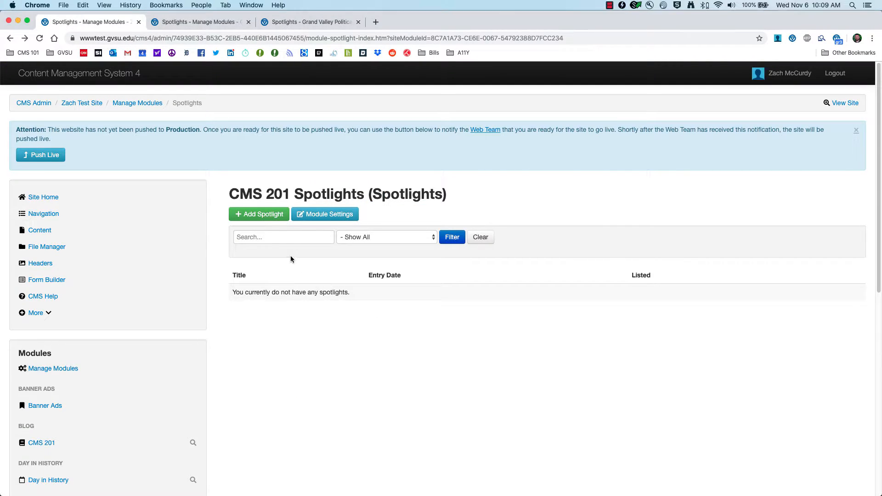
pyautogui.click(249, 216)
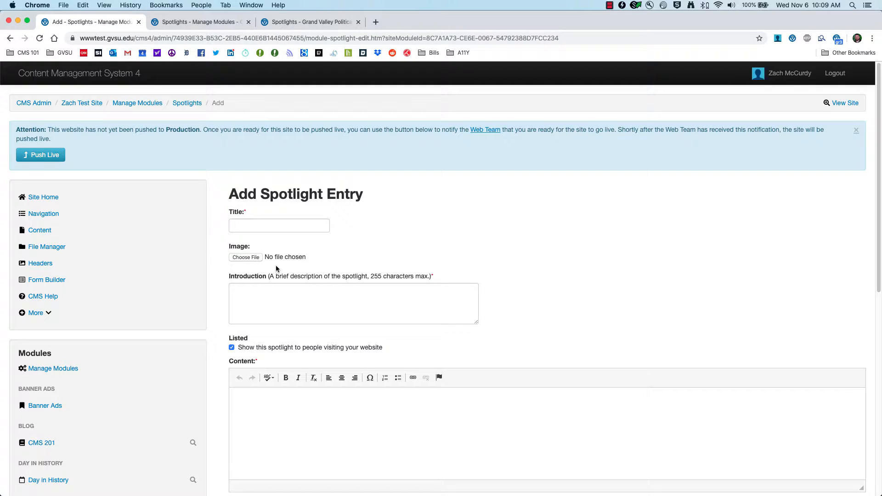
pyautogui.scroll(-1, 276, 266)
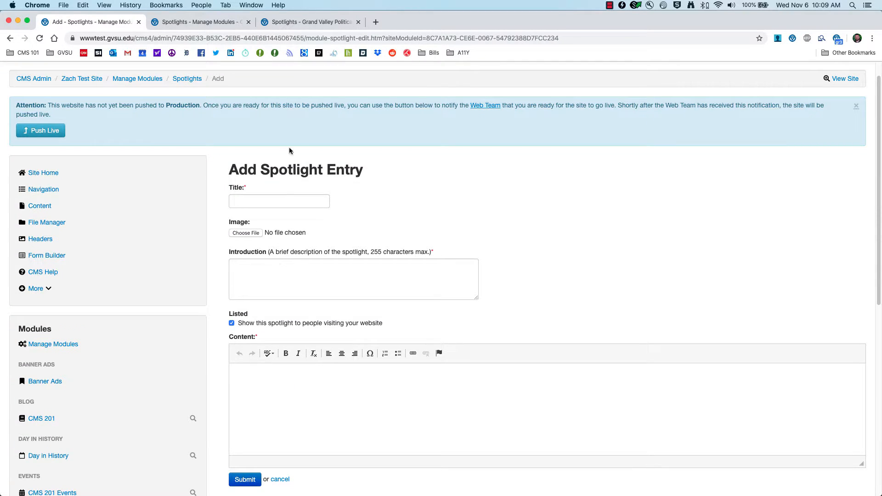
# Review how titles, images and introductions are laid out on the Political Science Department's Spotlights page.
pyautogui.click(307, 21)
pyautogui.scroll(2, 296, 132)
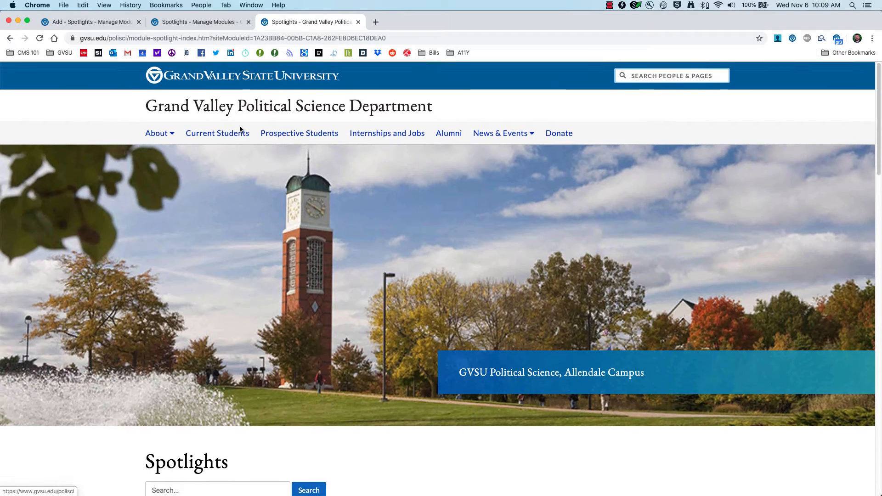
pyautogui.scroll(-4, 299, 413)
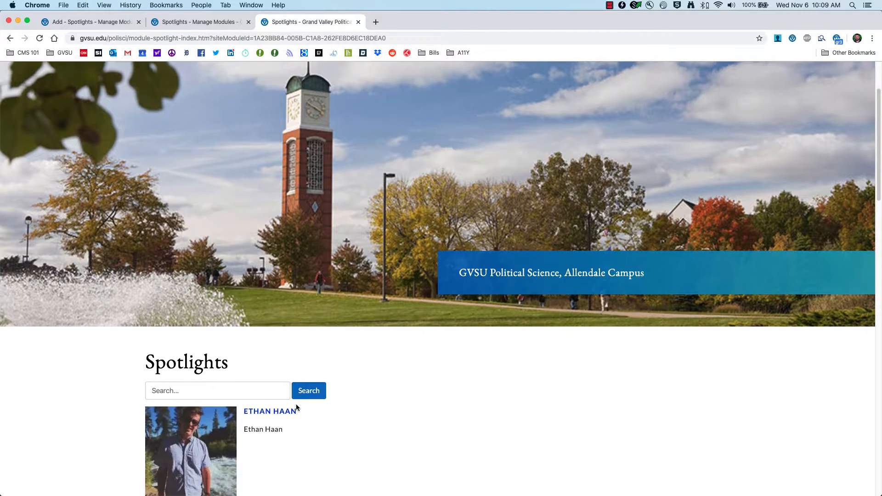
pyautogui.scroll(-3, 126, 402)
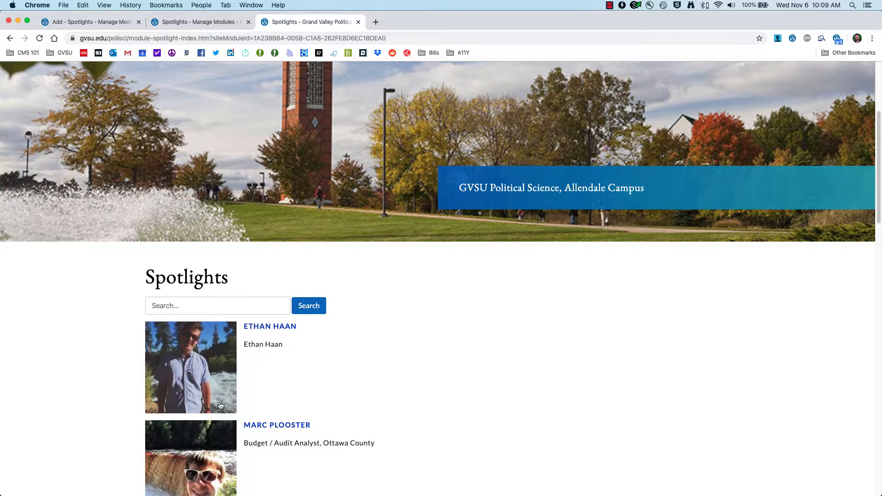
pyautogui.scroll(-3, 221, 404)
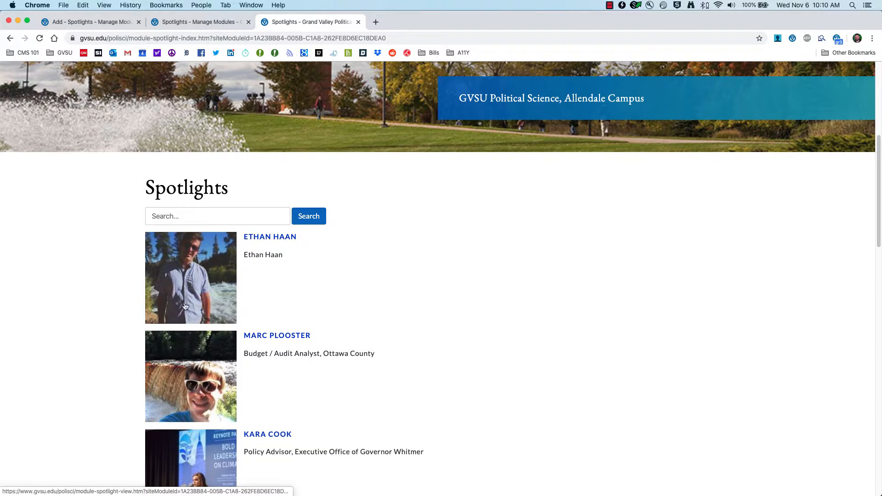
pyautogui.scroll(1, 172, 282)
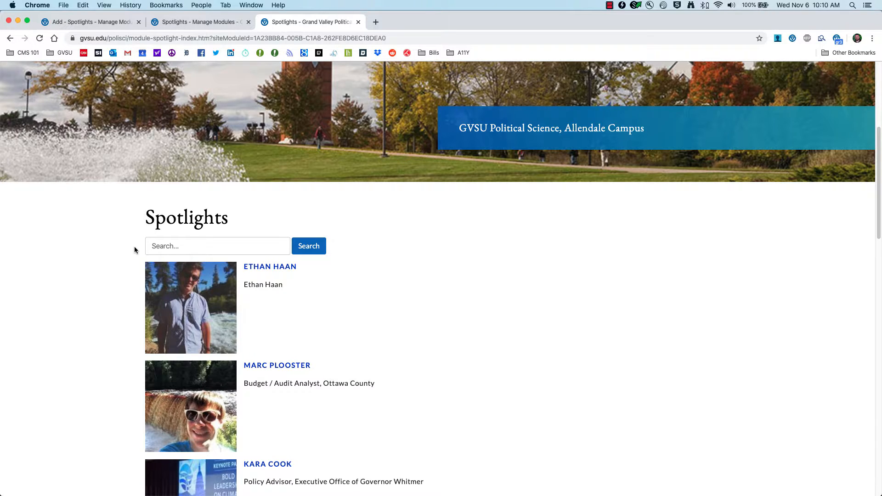
# Return to the new spotlight entry form and set the entry's title to Accordion.
pyautogui.click(74, 24)
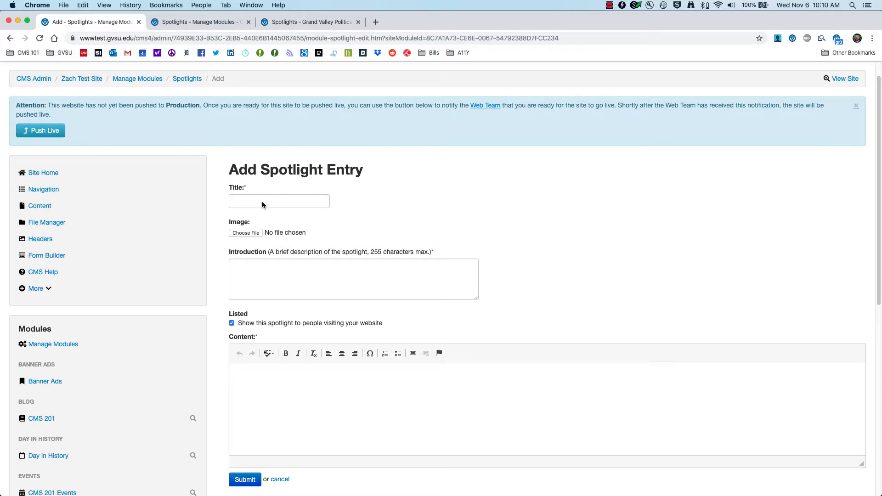
pyautogui.scroll(-1, 264, 200)
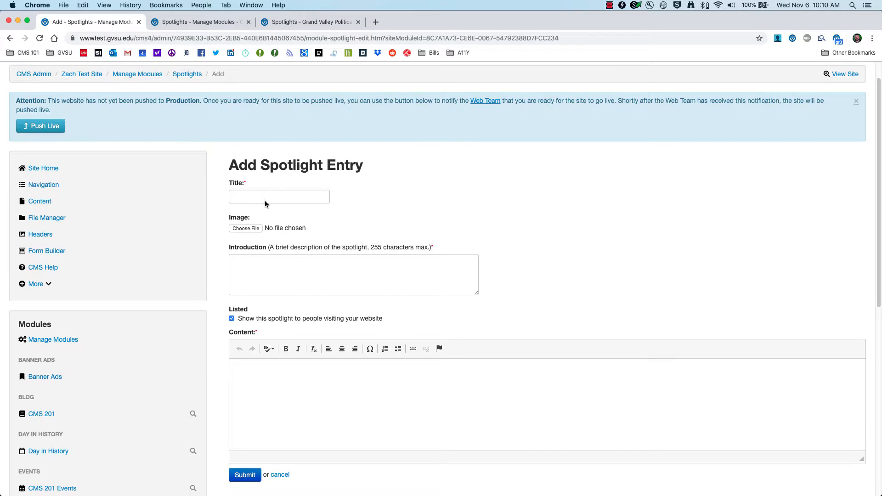
pyautogui.click(267, 194)
pyautogui.write('A')
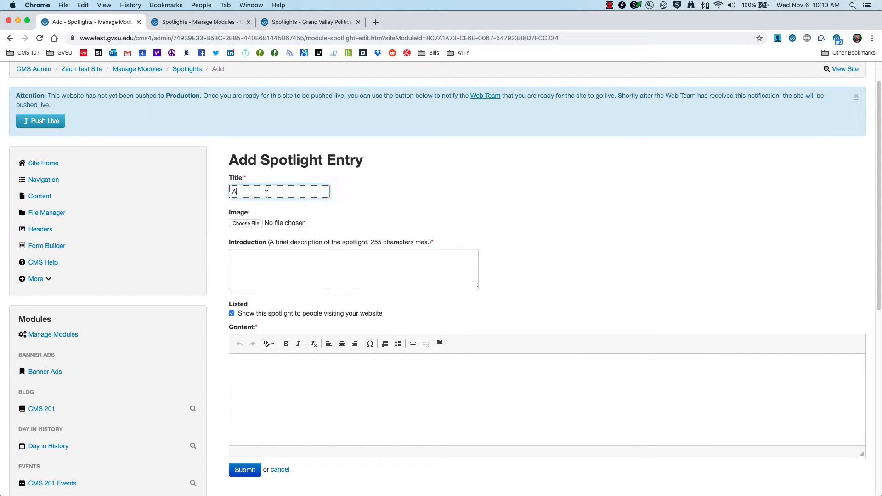
pyautogui.write('ccordion')
pyautogui.click(278, 211)
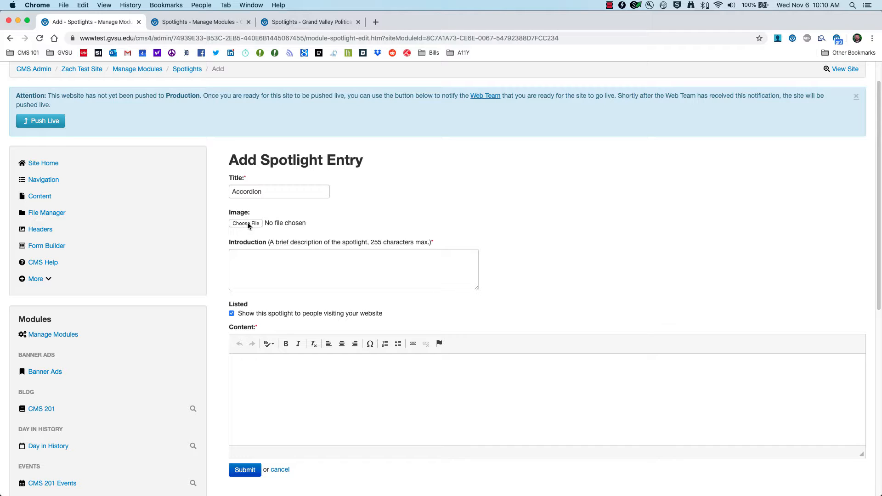
# Choose zachm.jpg from the CMS 101 Files folder on the Desktop as the spotlight's image.
pyautogui.click(247, 223)
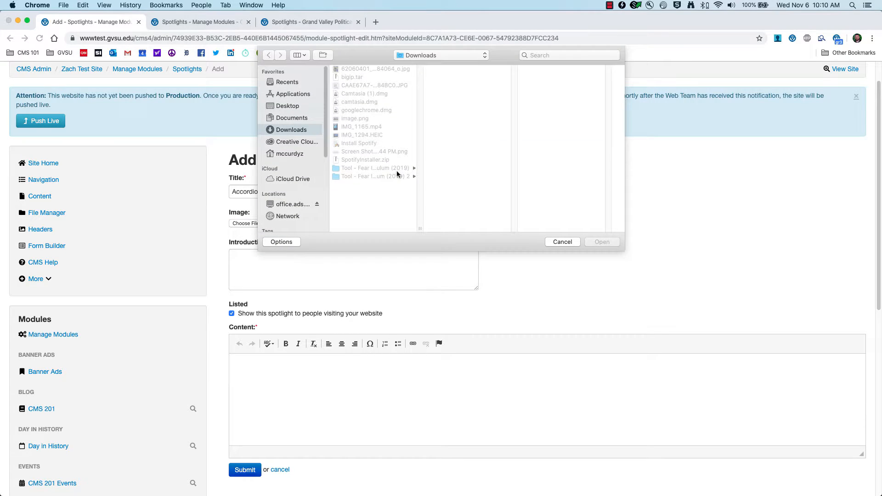
pyautogui.click(288, 107)
pyautogui.click(380, 79)
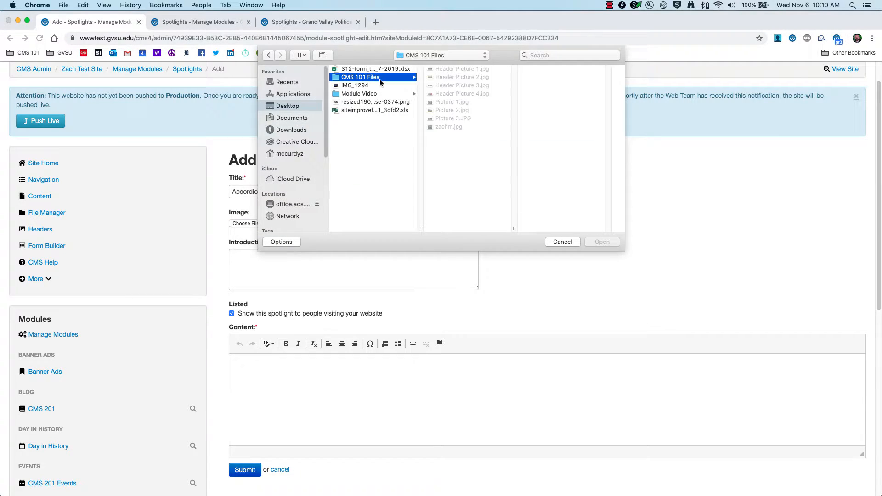
pyautogui.click(442, 128)
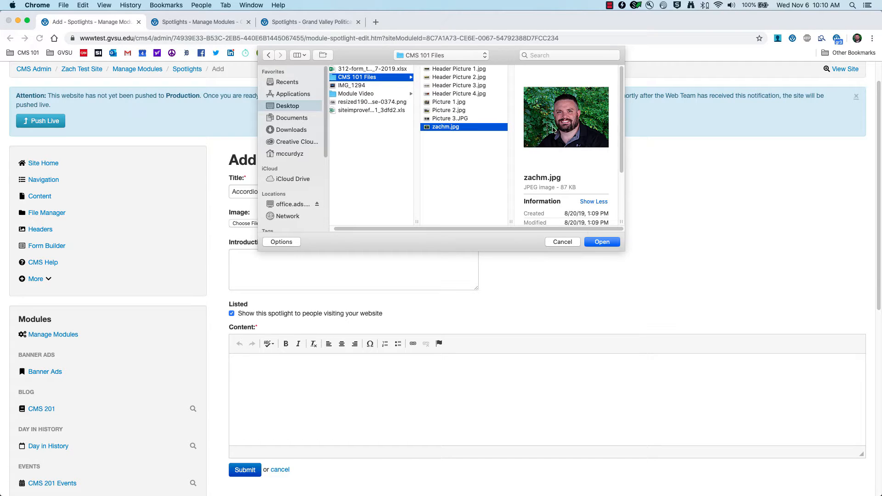
pyautogui.click(601, 243)
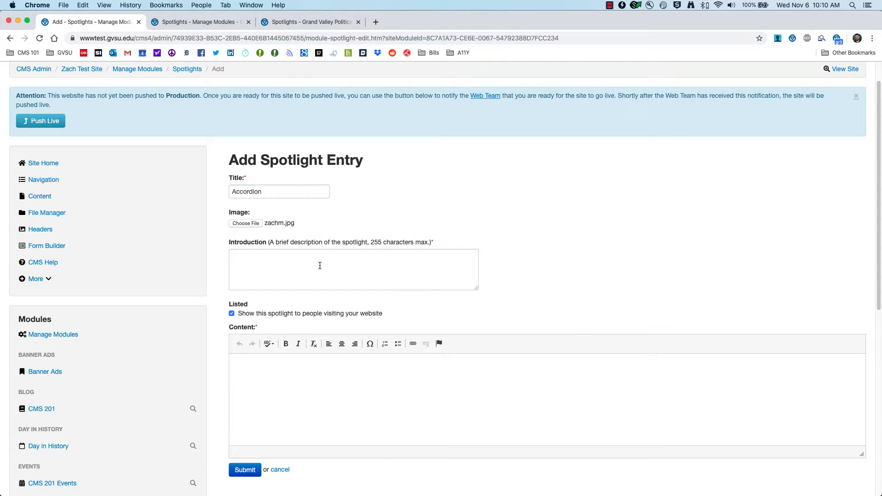
# Enter "Learn about the accordion module." as the spotlight's introduction.
pyautogui.click(320, 266)
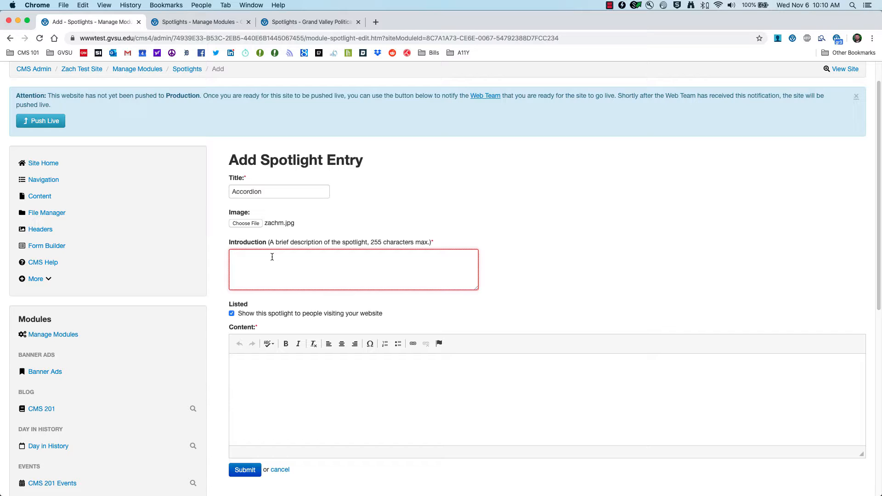
pyautogui.press('super+Tab')
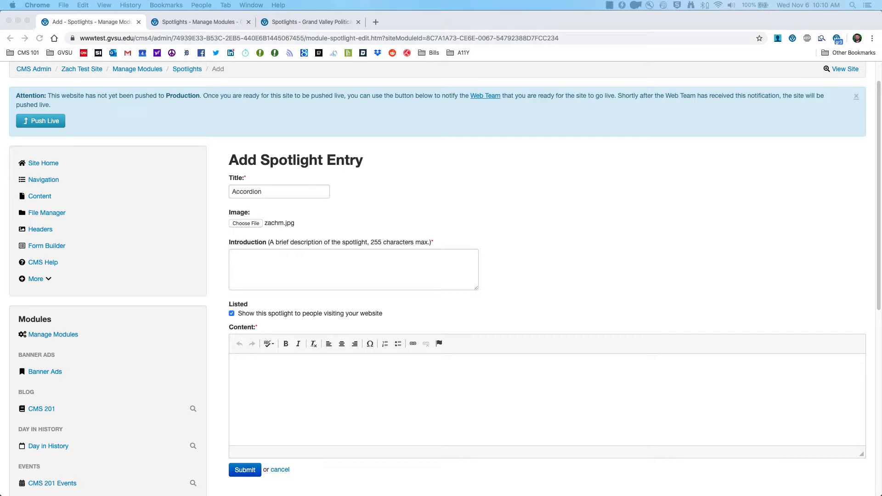
pyautogui.click(352, 259)
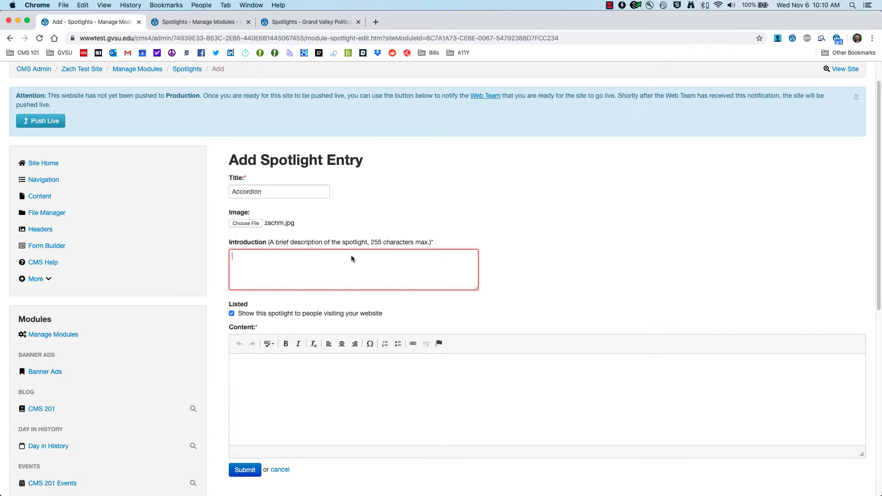
pyautogui.write('Learn a')
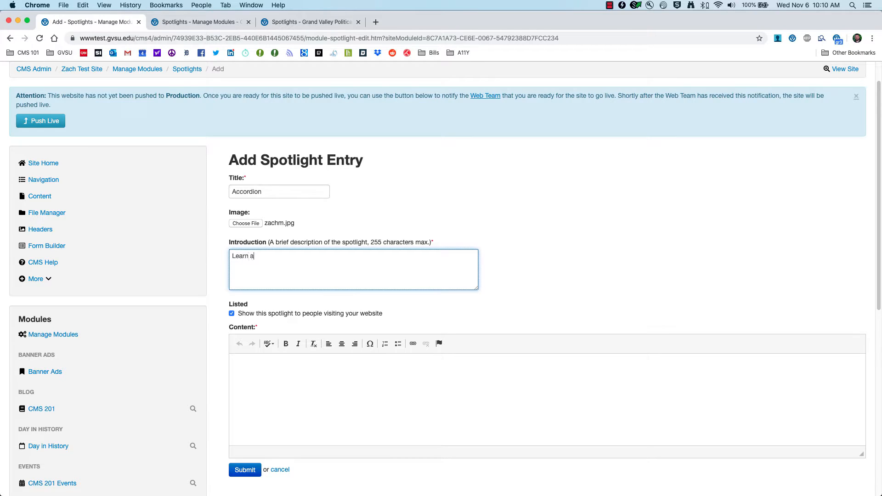
pyautogui.write('bout the c')
pyautogui.write('ccordiui')
pyautogui.write('on module.')
pyautogui.press('Tab')
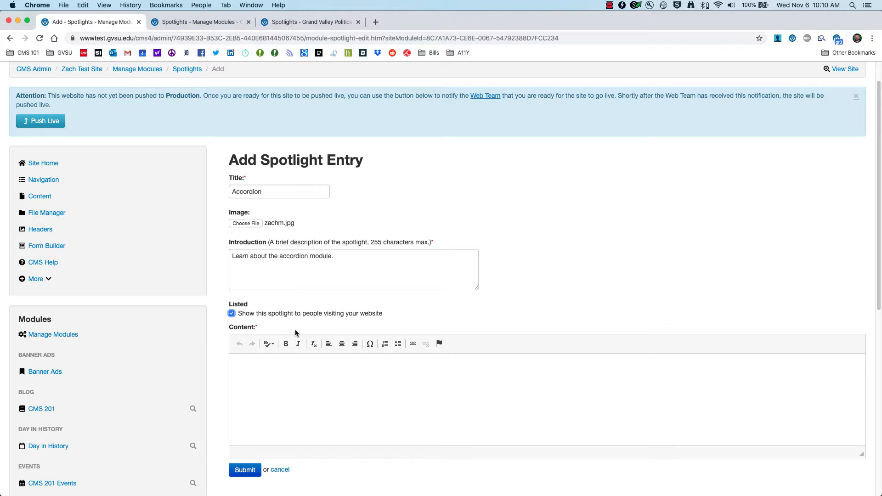
# Submit the entry with content "Learn how to use the accordion module by watching this video.", the link "How To - Accordion Module" and a web team contact line.
pyautogui.click(290, 381)
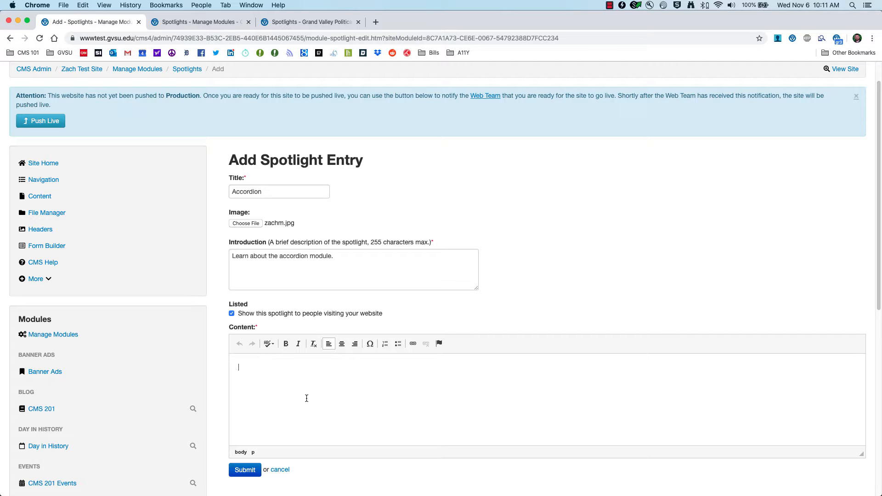
pyautogui.write('Learn how to use the accordion module by watching this video. How To - Accordion Module If you need any further help, please contact the web team!')
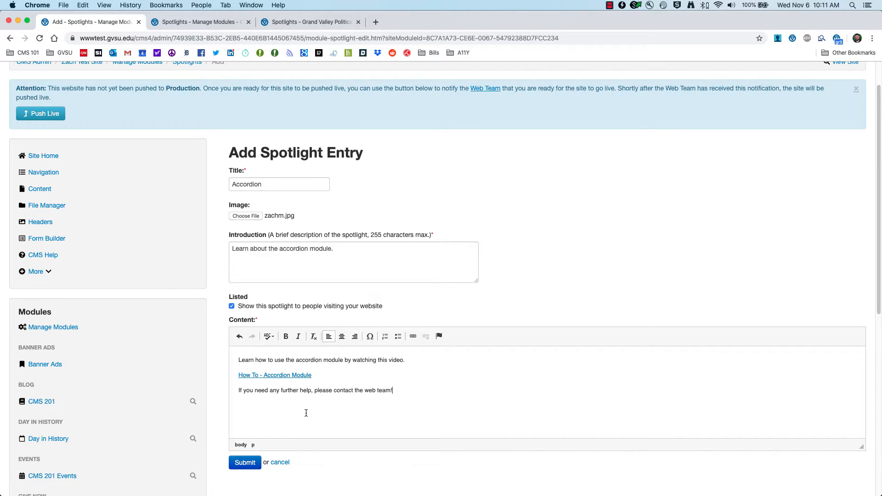
pyautogui.click(247, 465)
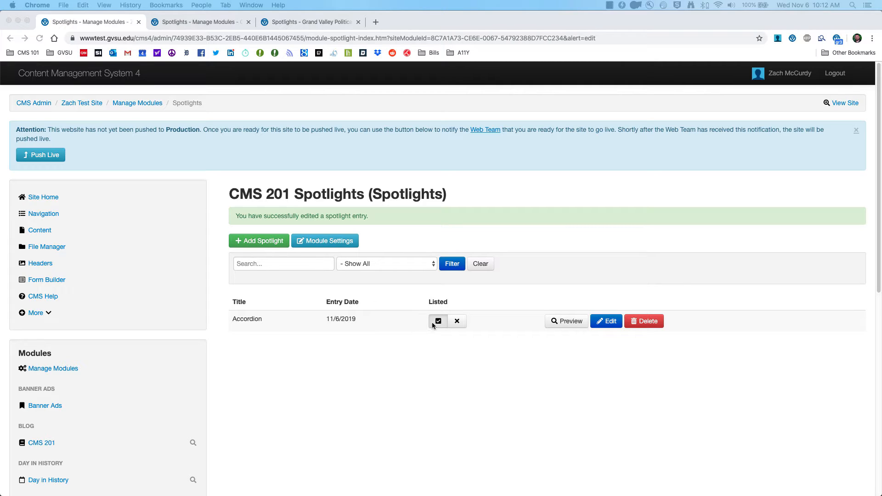
# Unlist the Accordion spotlight and list it again for site visitors.
pyautogui.click(457, 322)
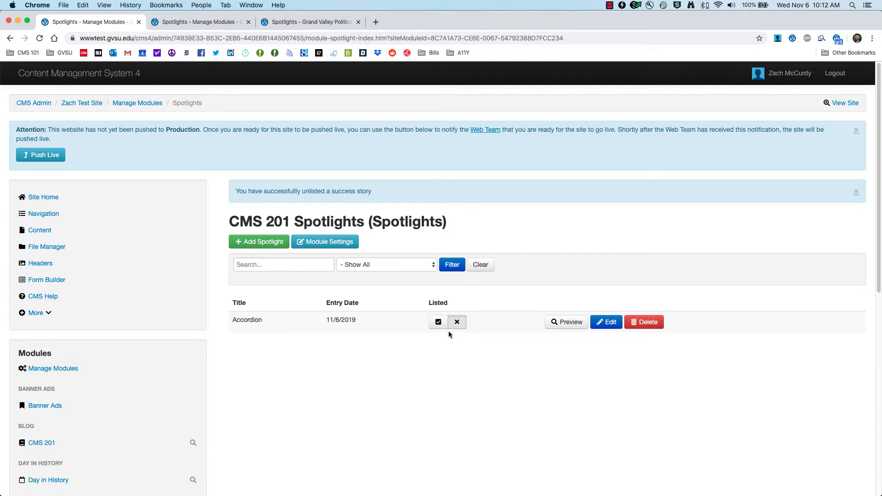
pyautogui.click(439, 323)
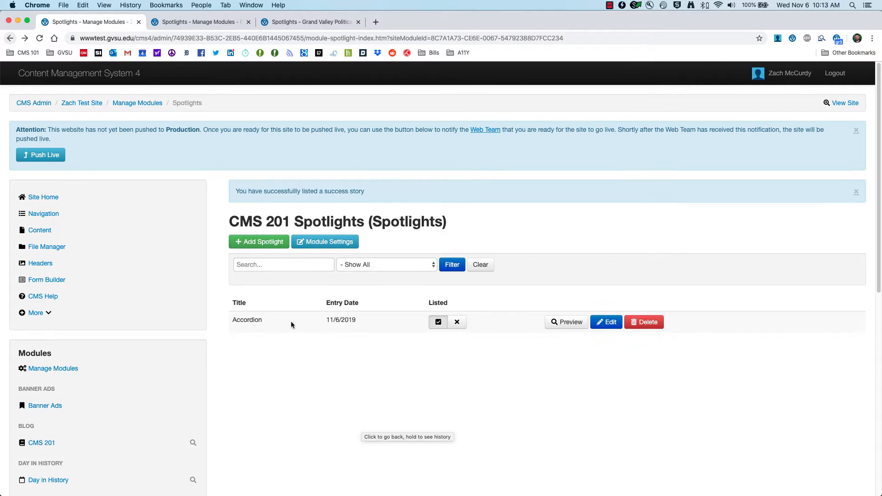
# Start another spotlight entry in the CMS 201 Spotlights module.
pyautogui.click(263, 241)
pyautogui.click(267, 223)
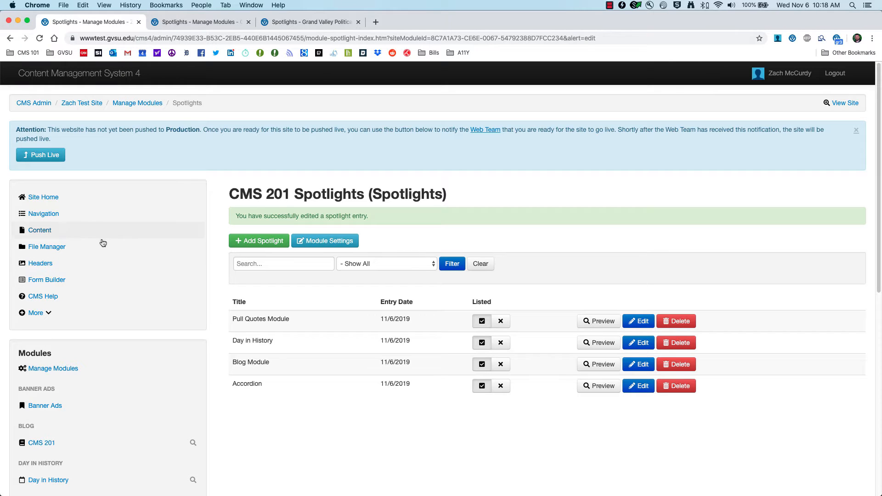
# Open the Modules content page for editing and insert the CMS 201 Spotlights module into its first column.
pyautogui.click(46, 234)
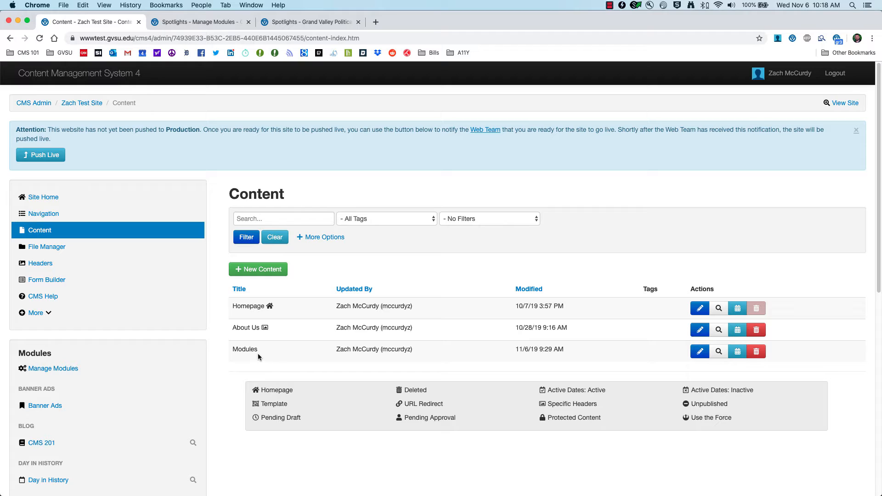
pyautogui.click(699, 353)
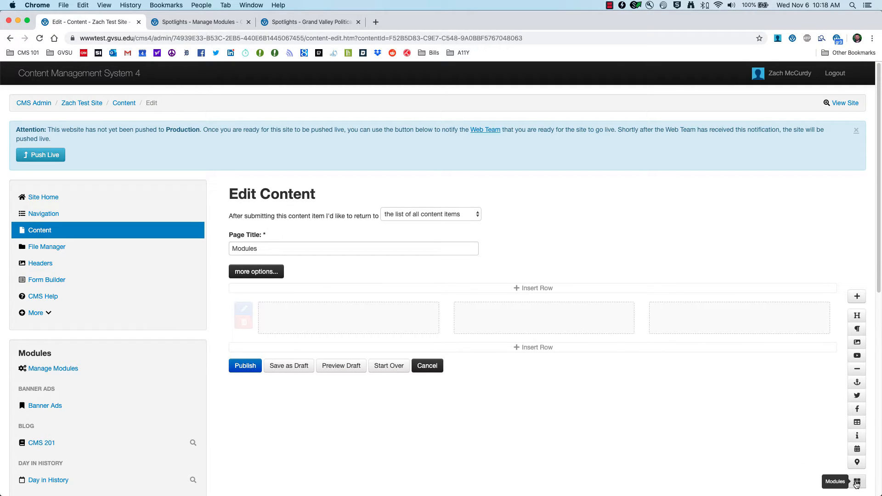
pyautogui.click(856, 483)
pyautogui.scroll(-10, 181, 291)
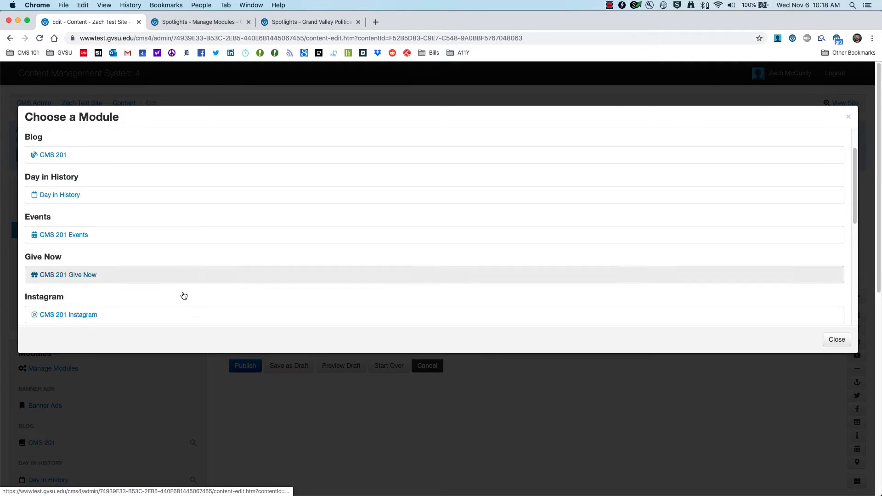
pyautogui.scroll(-3, 181, 294)
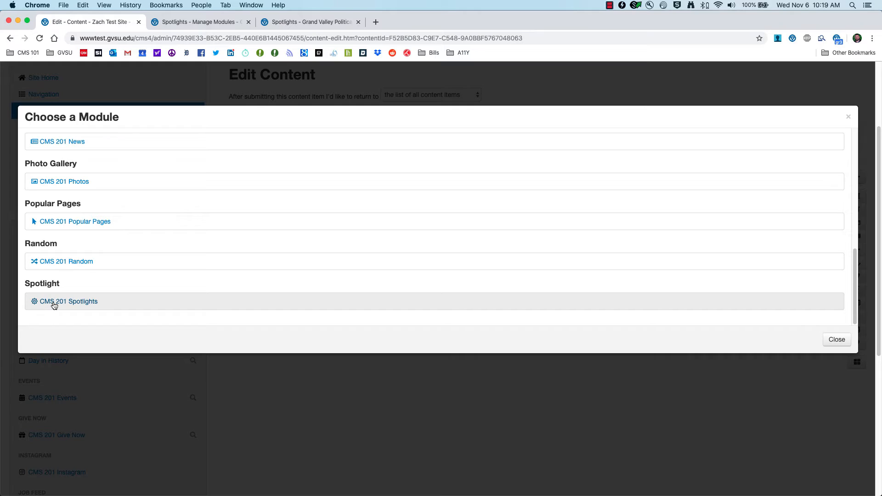
pyautogui.click(54, 303)
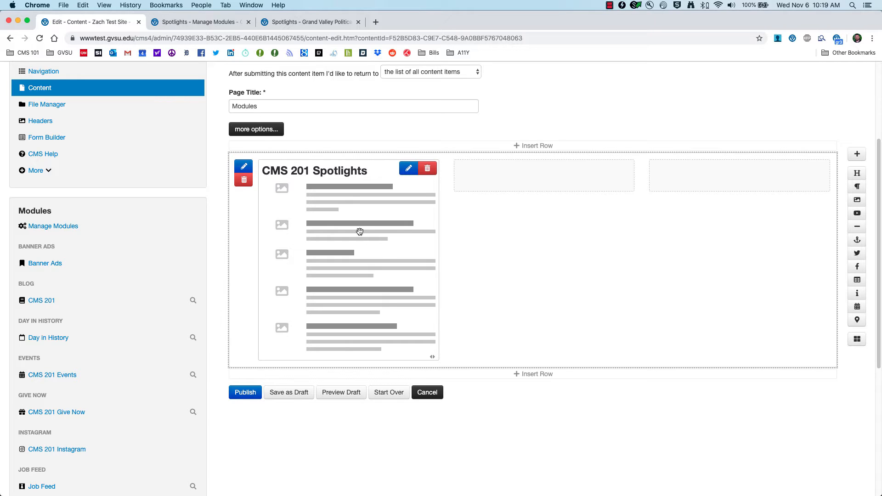
# Set the inserted CMS 201 Spotlights module to hide its heading and display 2 spotlights.
pyautogui.scroll(-2, 409, 166)
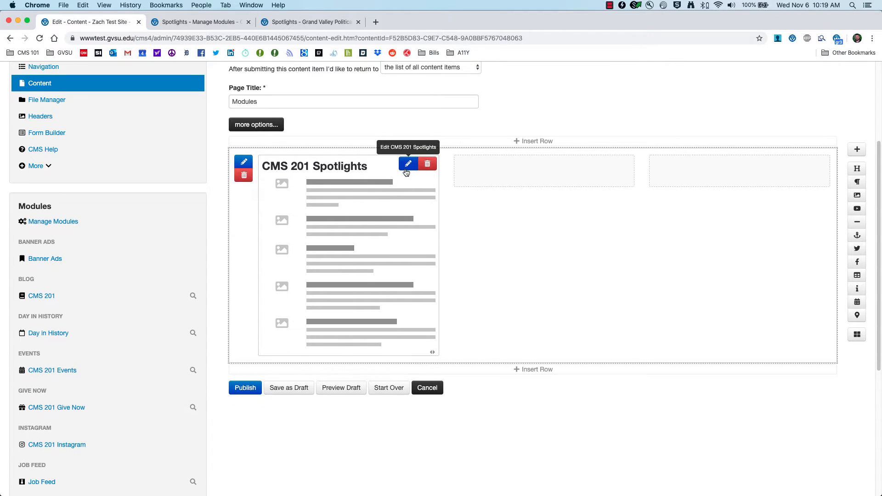
pyautogui.click(409, 162)
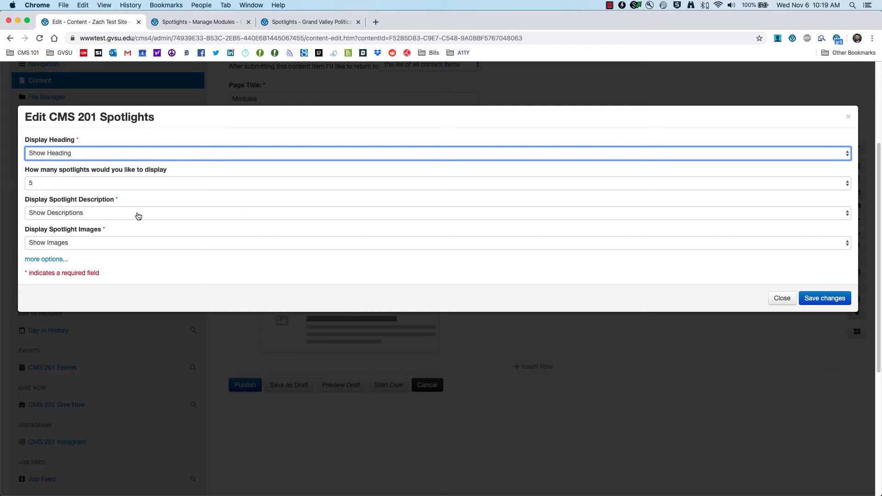
pyautogui.click(73, 153)
pyautogui.click(67, 162)
pyautogui.click(101, 183)
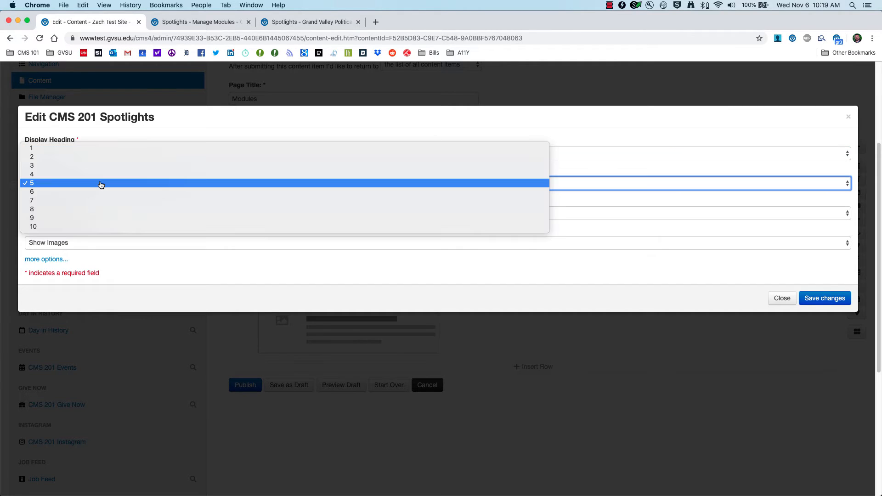
pyautogui.click(69, 158)
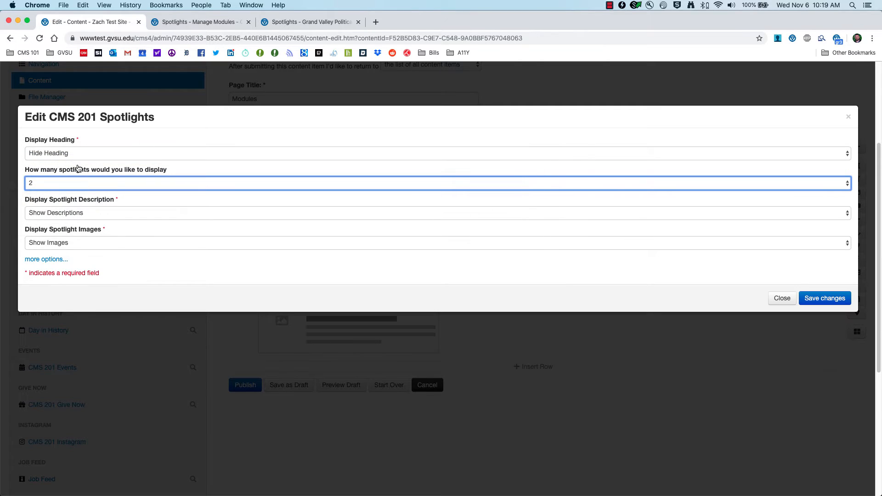
# Keep Show Descriptions and Show Images selected for the spotlights and save the module's changes.
pyautogui.click(103, 218)
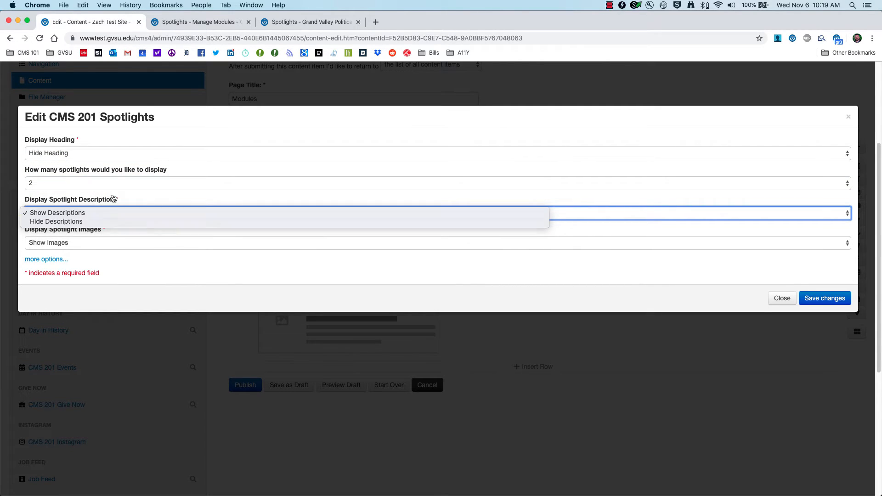
pyautogui.click(114, 199)
pyautogui.click(87, 245)
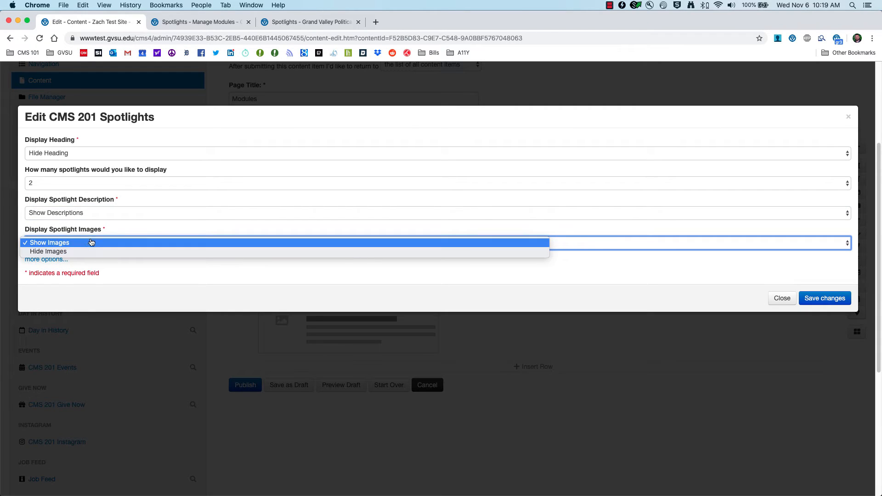
pyautogui.click(124, 202)
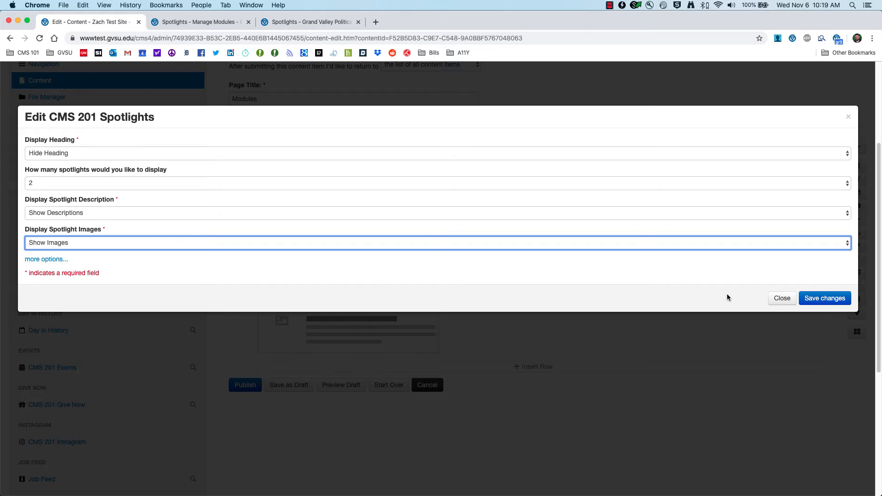
pyautogui.click(819, 299)
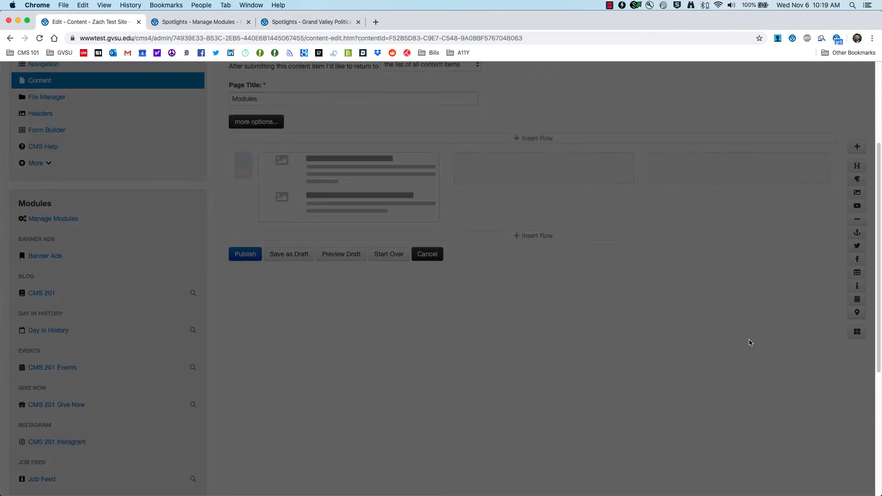
# Preview the draft of the Modules page to check how the two spotlights are displayed.
pyautogui.scroll(2, 349, 327)
pyautogui.scroll(1, 347, 337)
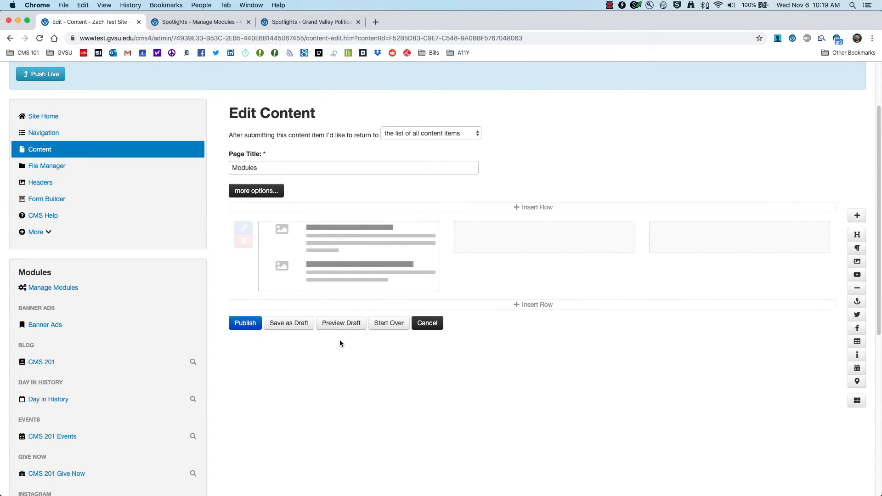
pyautogui.click(341, 323)
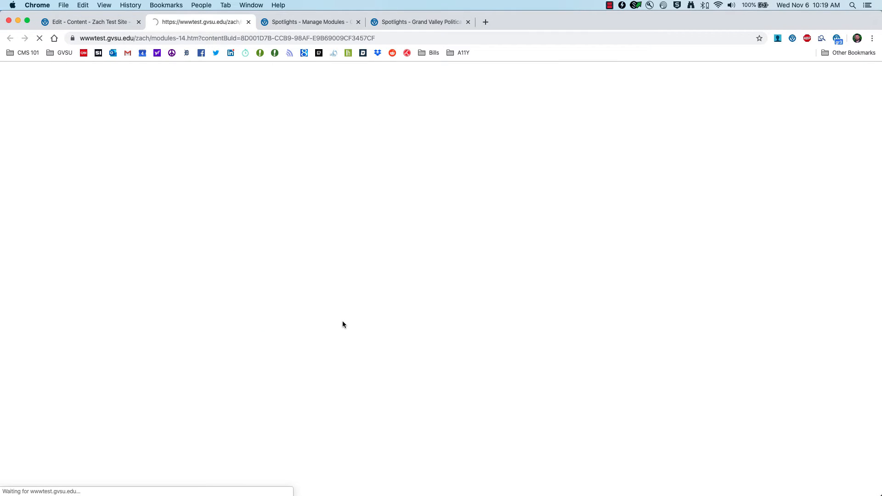
pyautogui.scroll(-1, 329, 318)
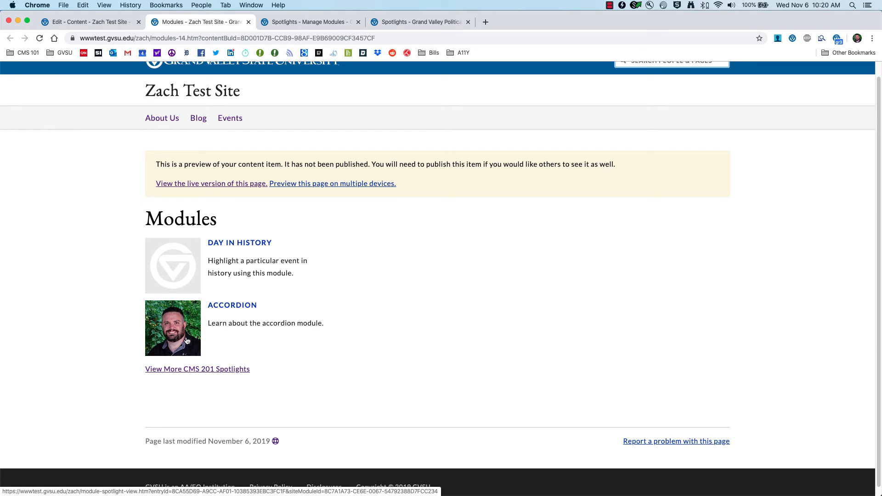
# Open the Day in History spotlight from the preview and review the full CMS 201 Spotlights listing.
pyautogui.click(188, 278)
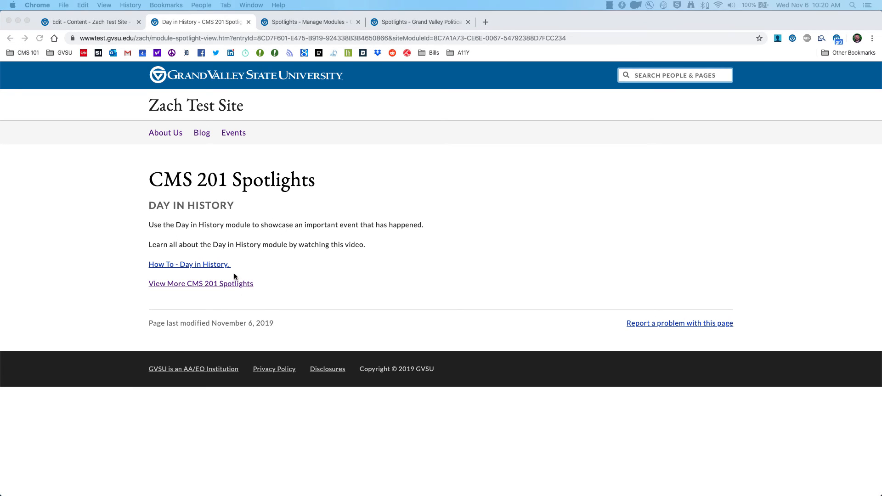
pyautogui.click(243, 306)
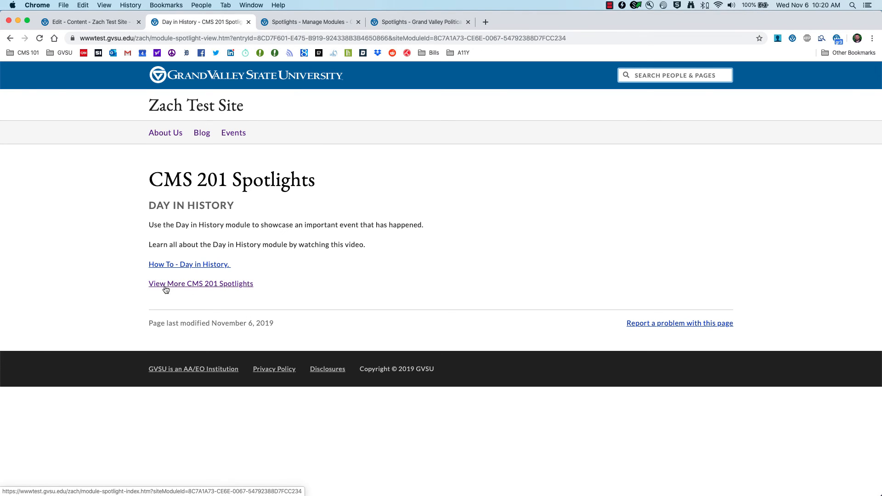
pyautogui.click(207, 286)
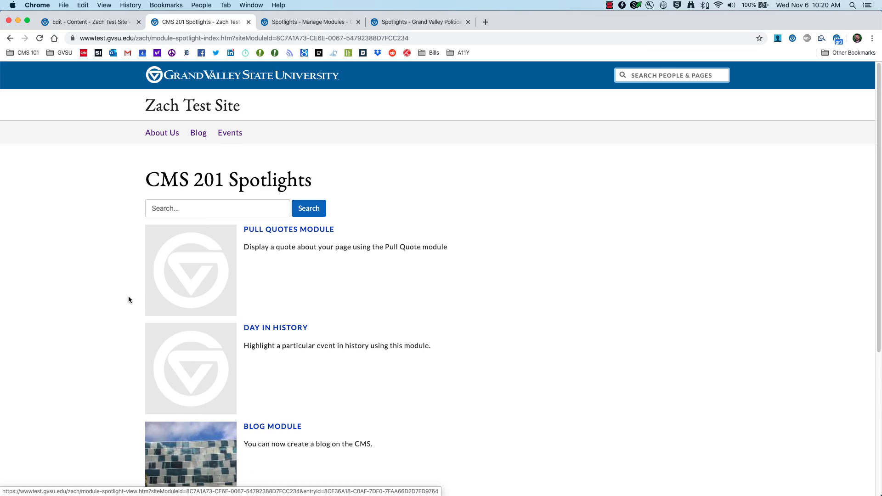
pyautogui.scroll(-5, 129, 299)
pyautogui.scroll(5, 129, 300)
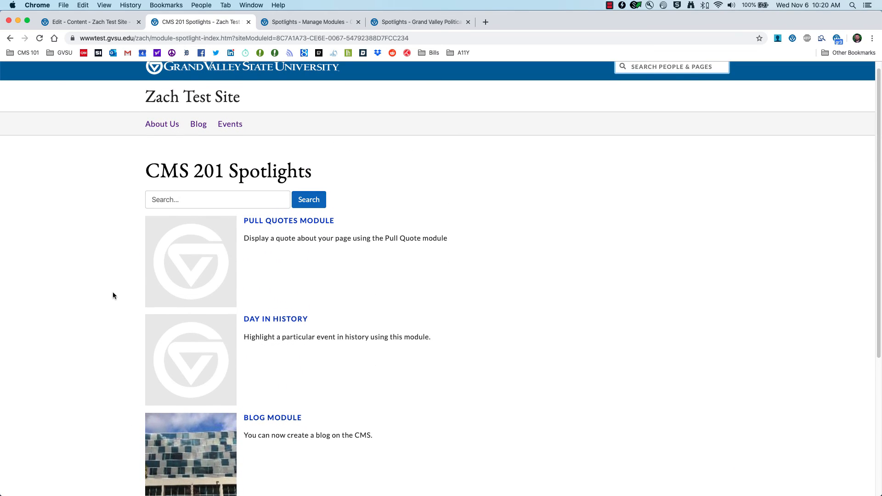
pyautogui.scroll(-3, 114, 294)
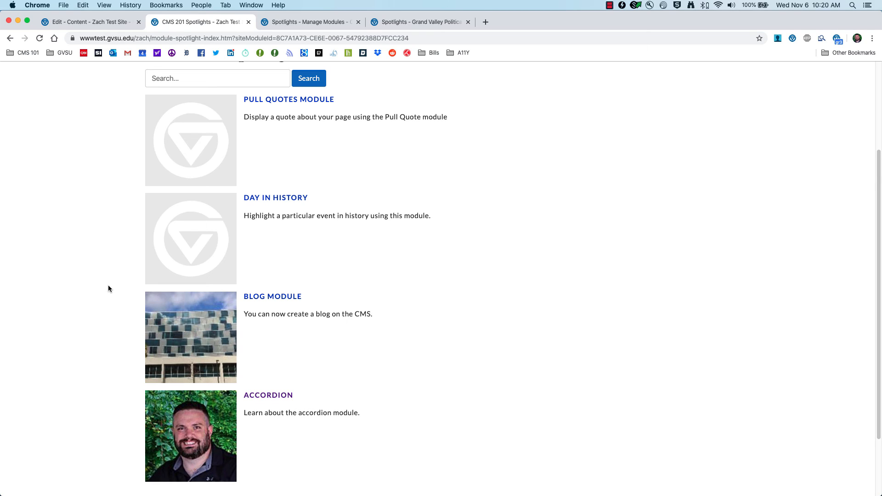
pyautogui.scroll(1, 109, 288)
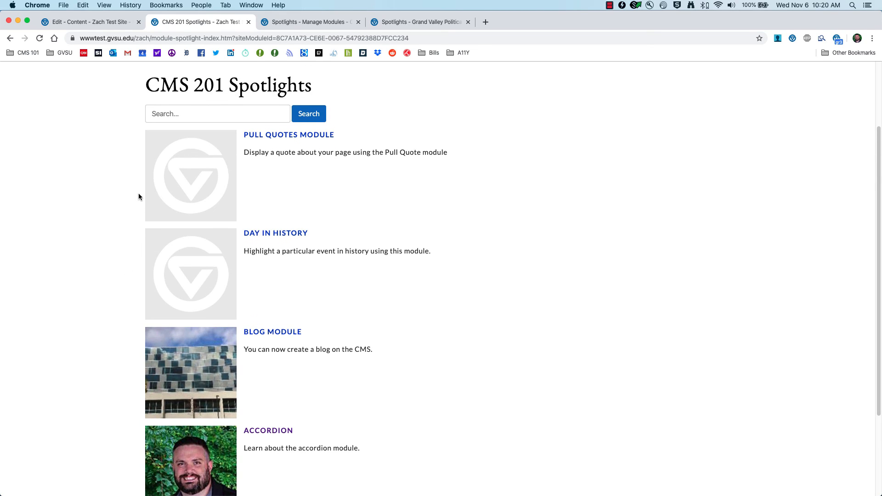
# Return to the Modules page editor and publish the page.
pyautogui.click(99, 23)
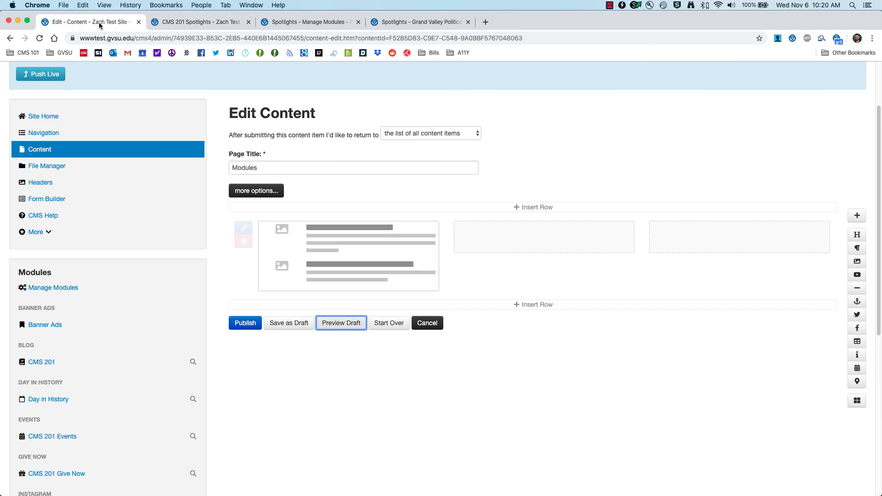
pyautogui.click(241, 323)
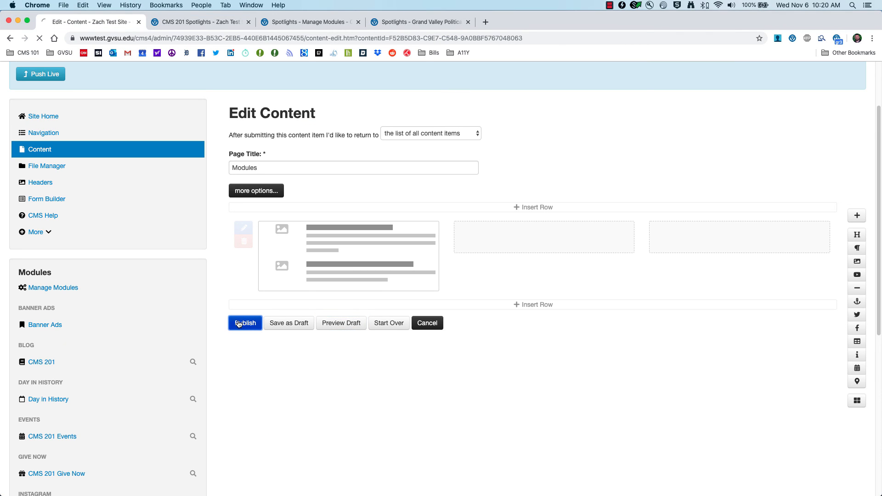